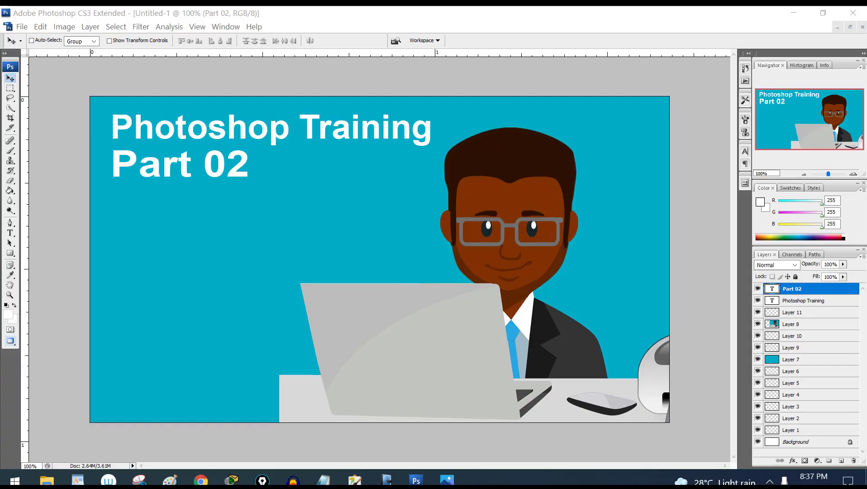
Move the Part 01 reference image in Photos aside to compare, then minimize it
mouse_move(447, 482)
click(405, 407)
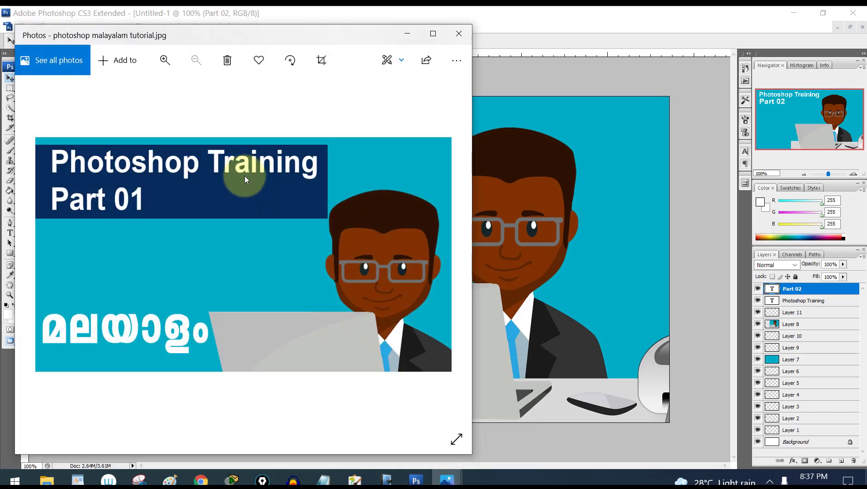
drag(260, 40, 623, 116)
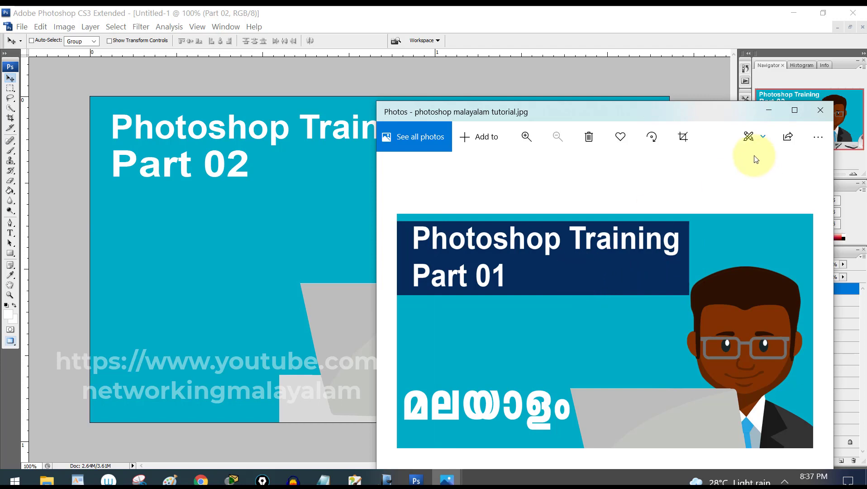
click(771, 108)
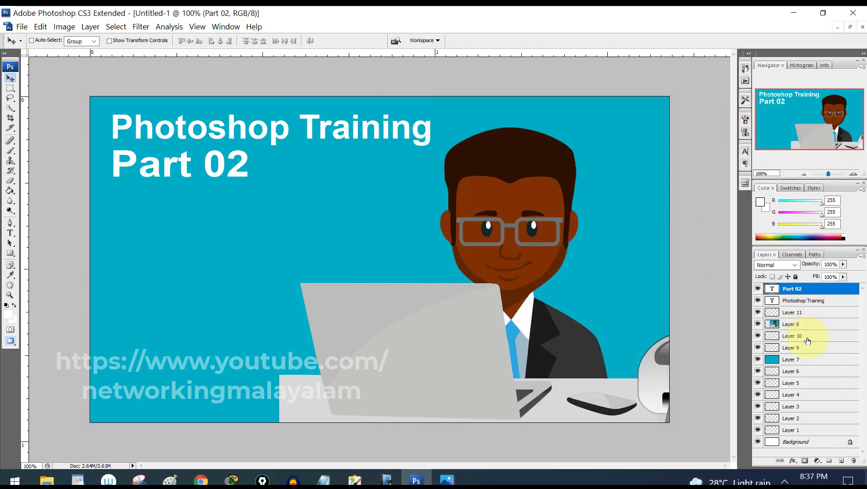
Add a new empty layer above Part 02 and select the Rectangle Tool
click(843, 461)
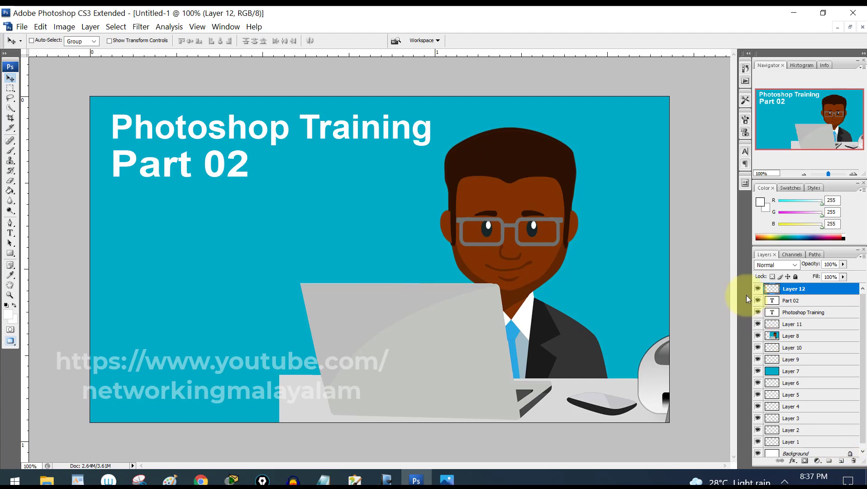
click(10, 254)
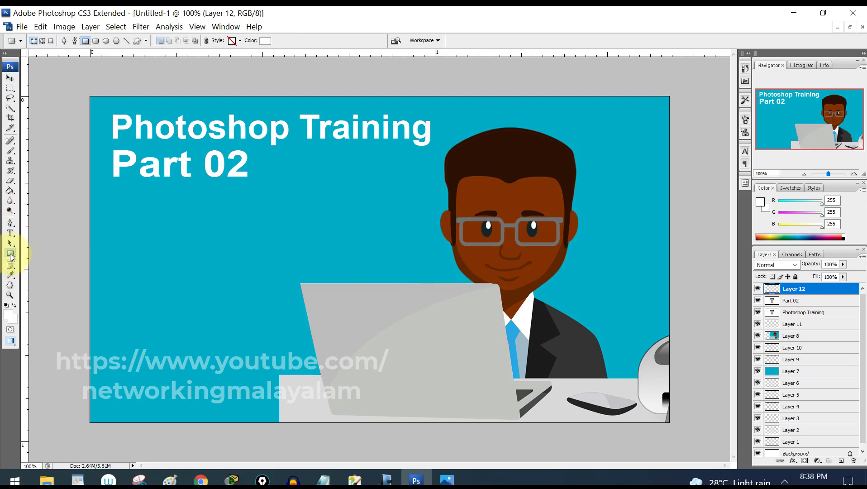
click(10, 254)
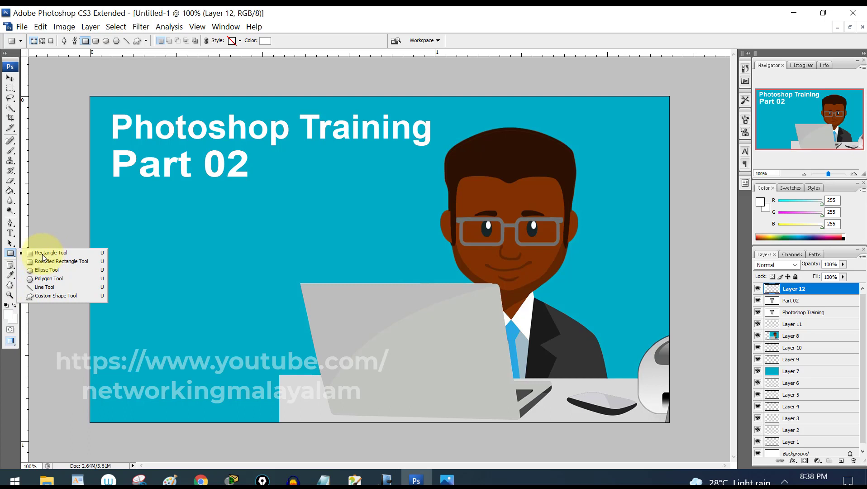
click(43, 253)
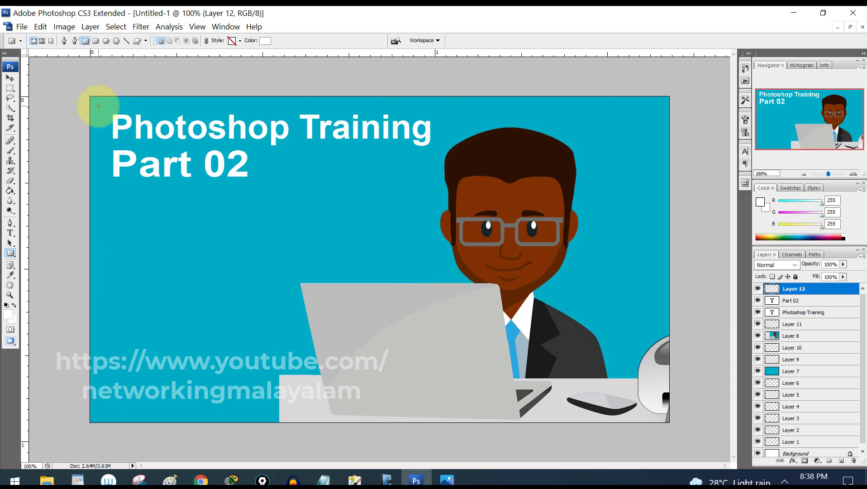
Draw a white rectangle covering the 'Photoshop Training' and 'Part 02' title text
drag(98, 106, 322, 201)
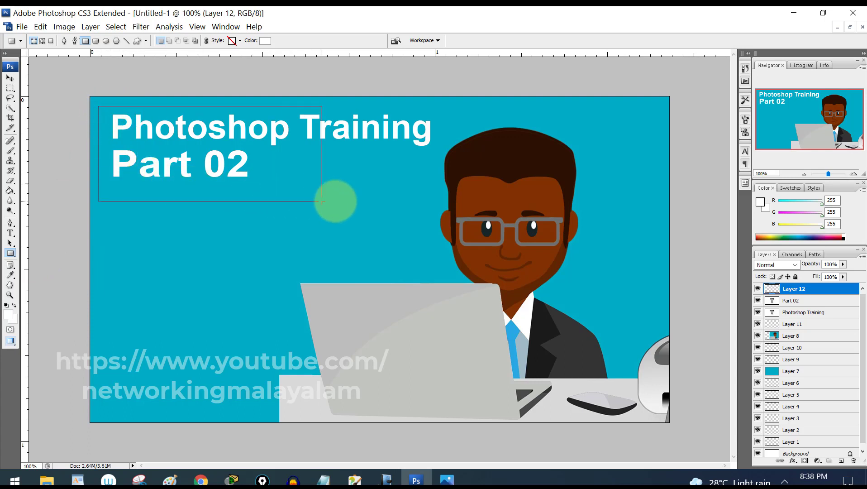
drag(322, 202, 443, 201)
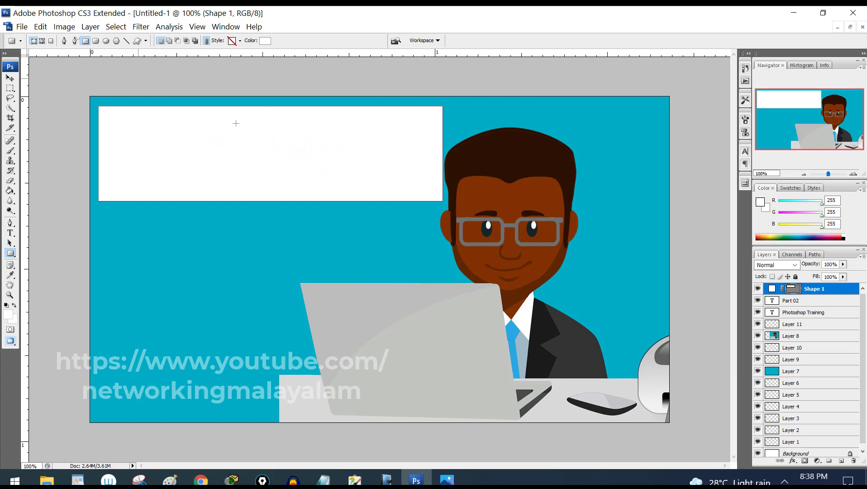
click(9, 79)
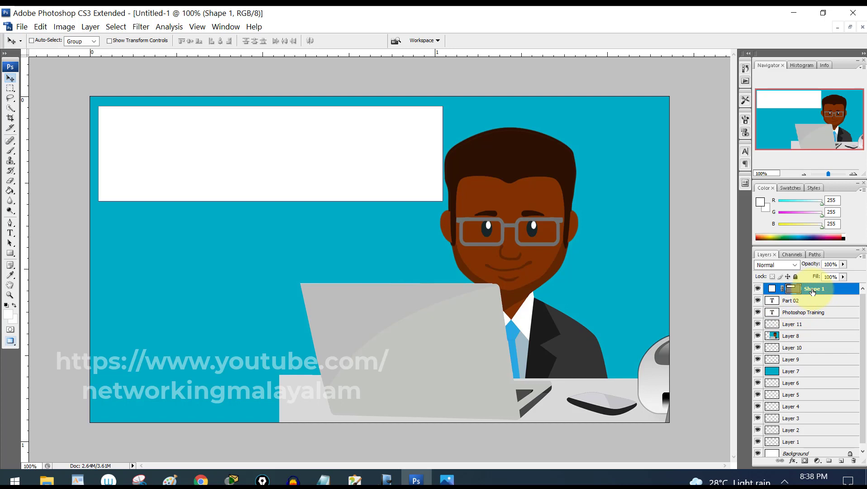
Move the Shape 1 layer below Layer 11 and make Shape 1 the active layer
drag(813, 292, 814, 325)
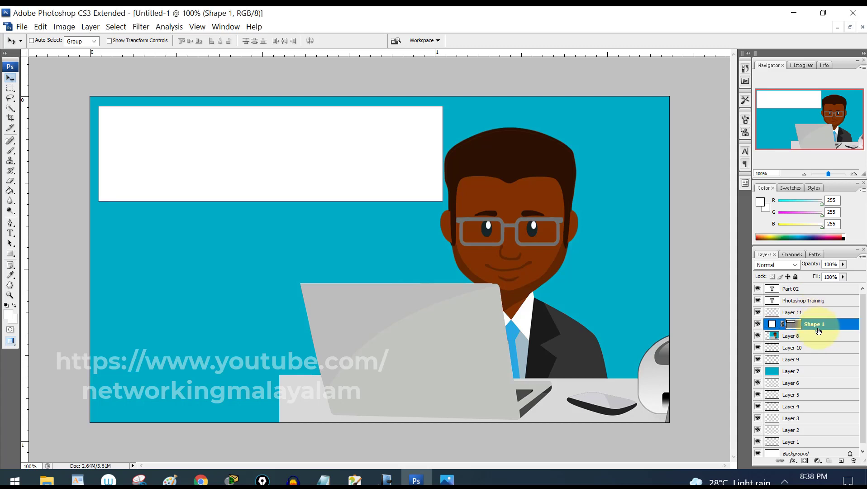
click(805, 301)
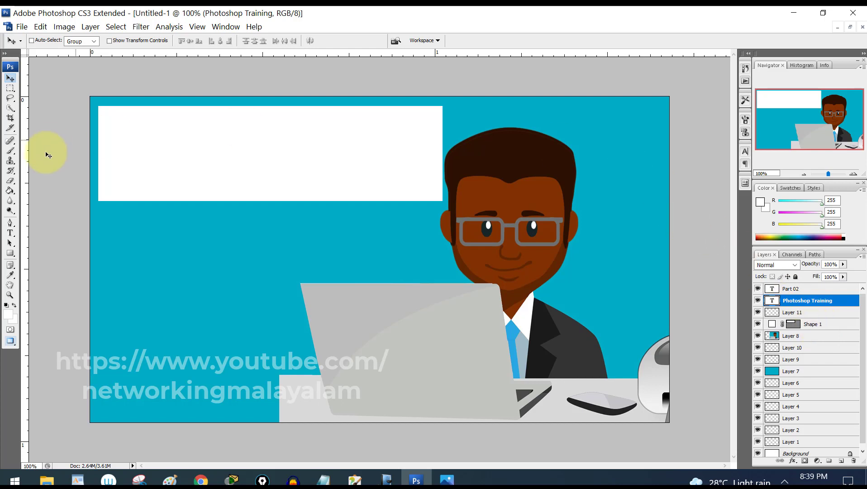
click(821, 330)
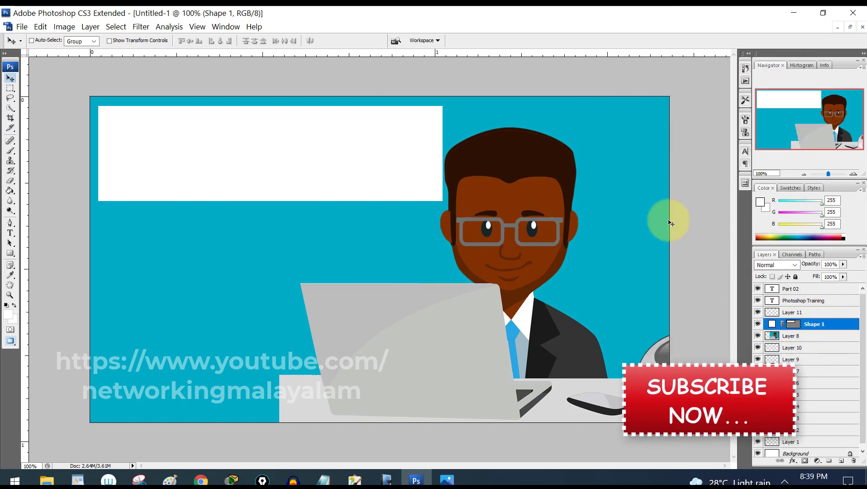
Pick the Eyedropper tool and restore the document into a floating window
click(10, 190)
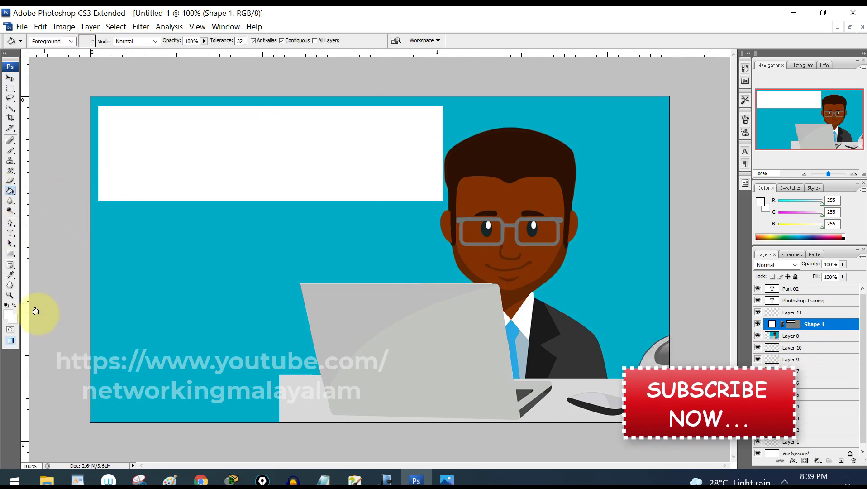
click(10, 275)
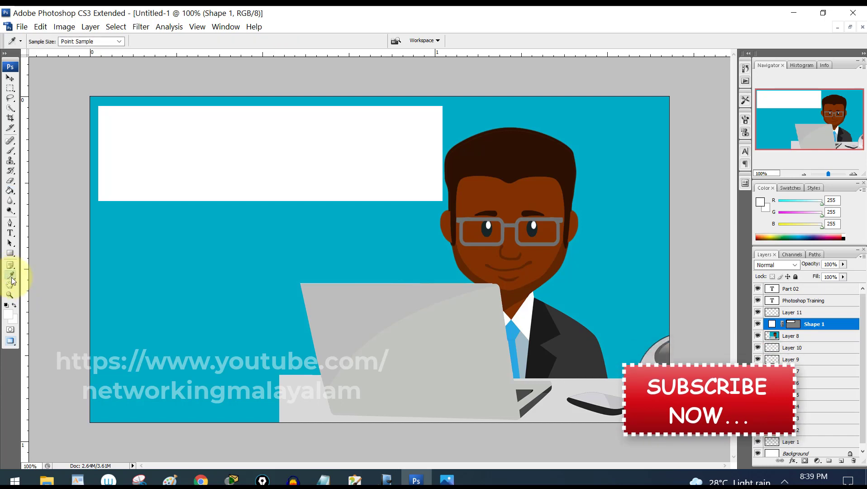
click(850, 27)
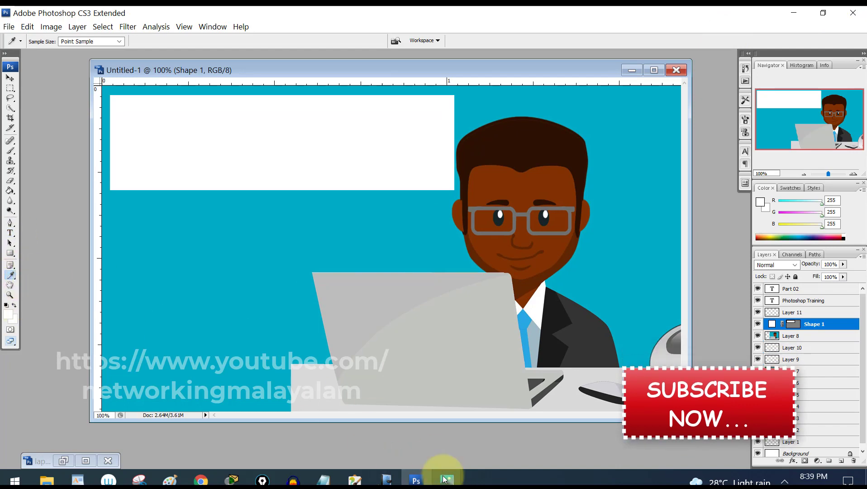
Open photoshop malayalam tutorial.jpg from the Desktop
click(9, 27)
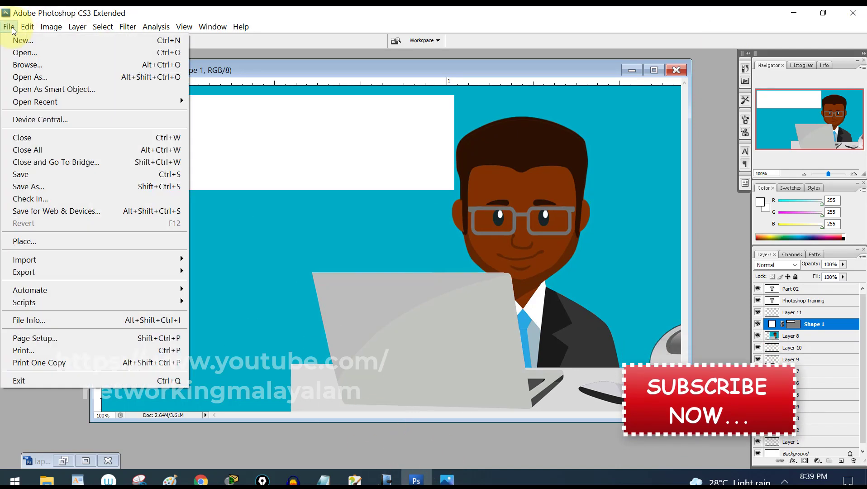
click(18, 53)
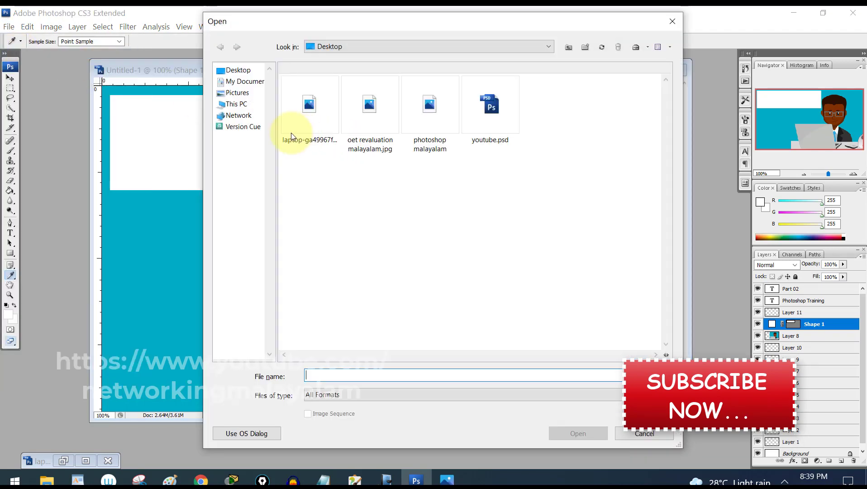
click(238, 70)
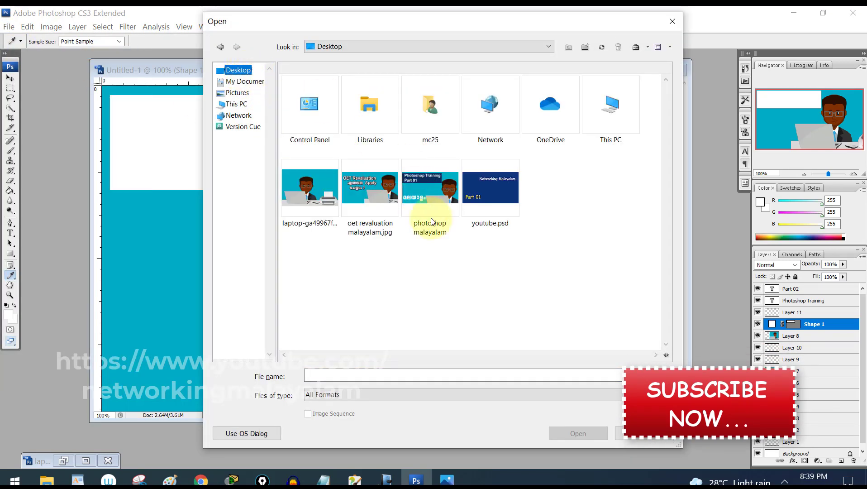
click(439, 199)
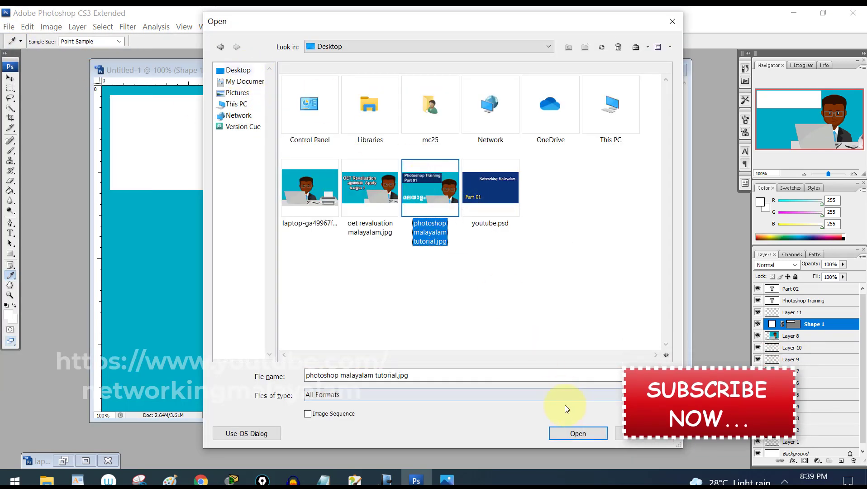
click(564, 431)
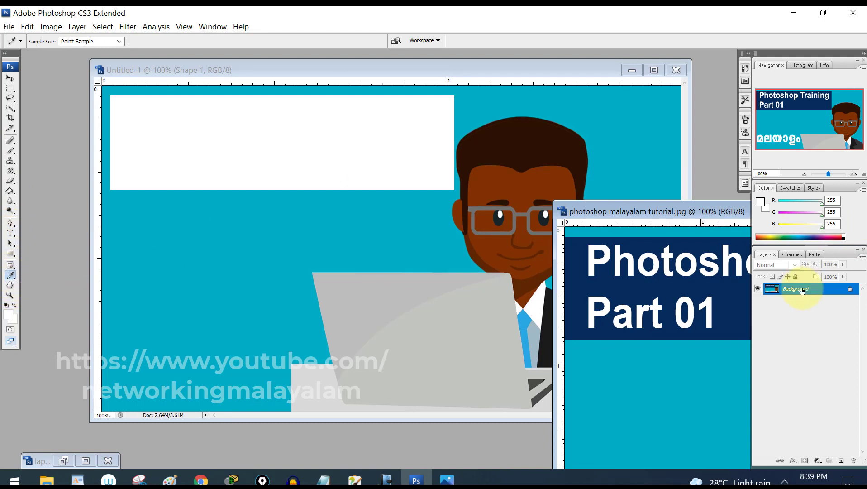
Sample the dark navy from the Part 01 banner and fill the rasterized title box with it
click(609, 281)
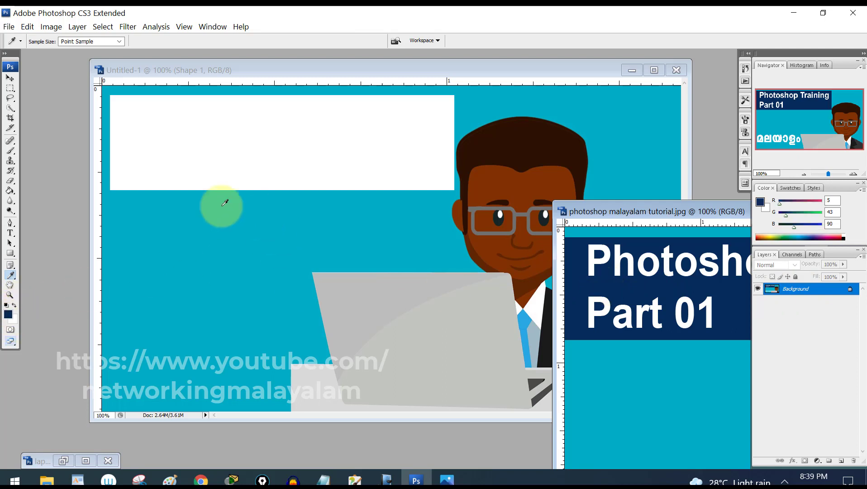
click(11, 191)
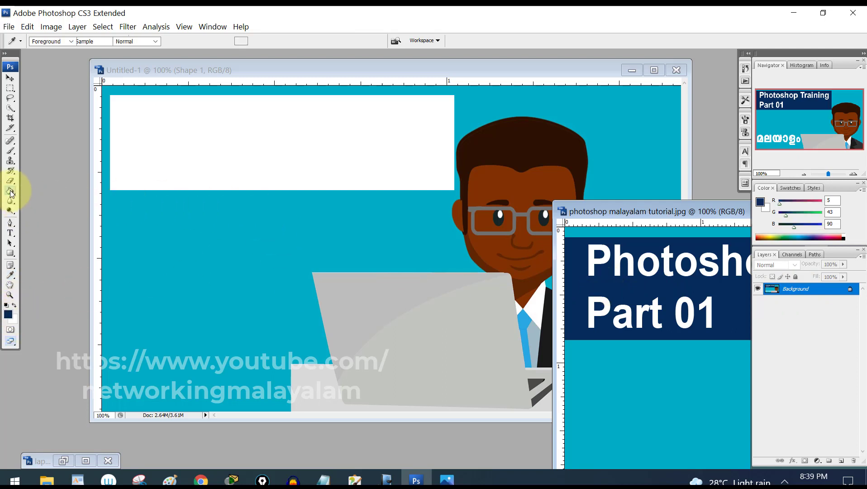
click(167, 158)
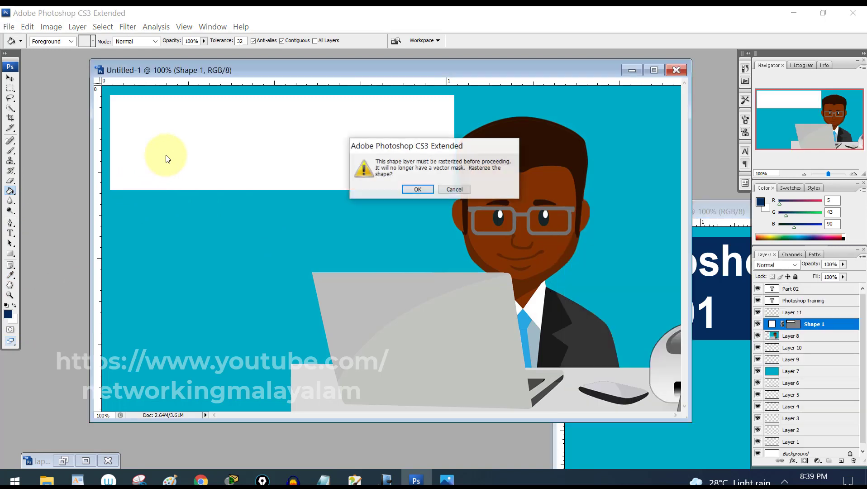
click(425, 192)
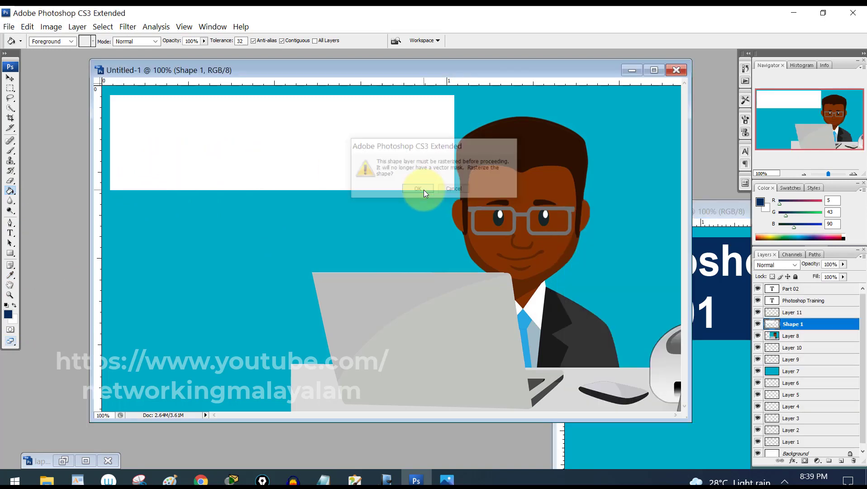
click(324, 146)
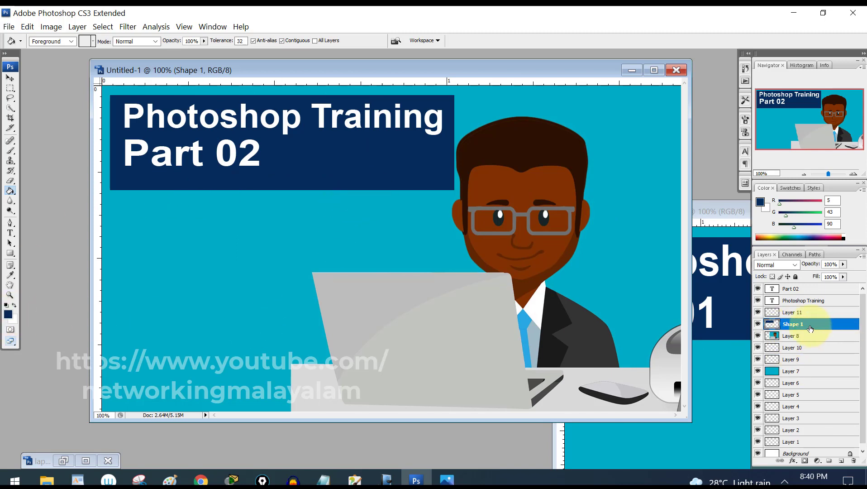
Choose a mid blue in the Color Picker and fill the title box with it
click(9, 314)
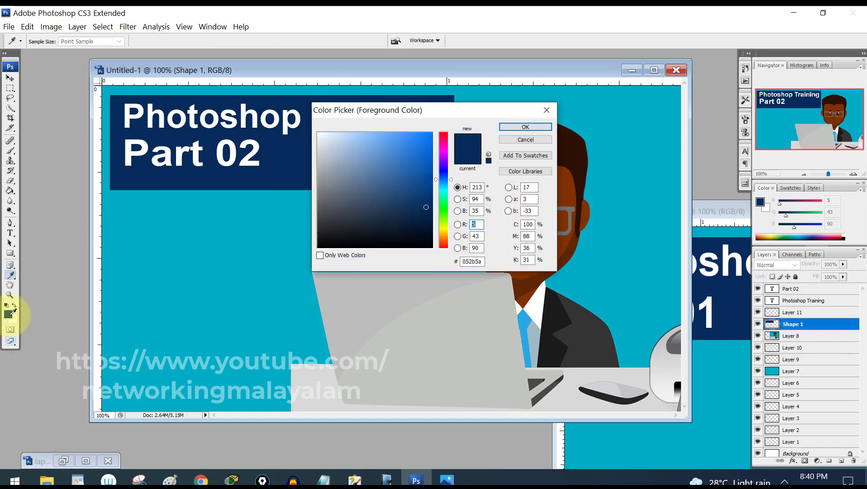
click(423, 188)
click(444, 165)
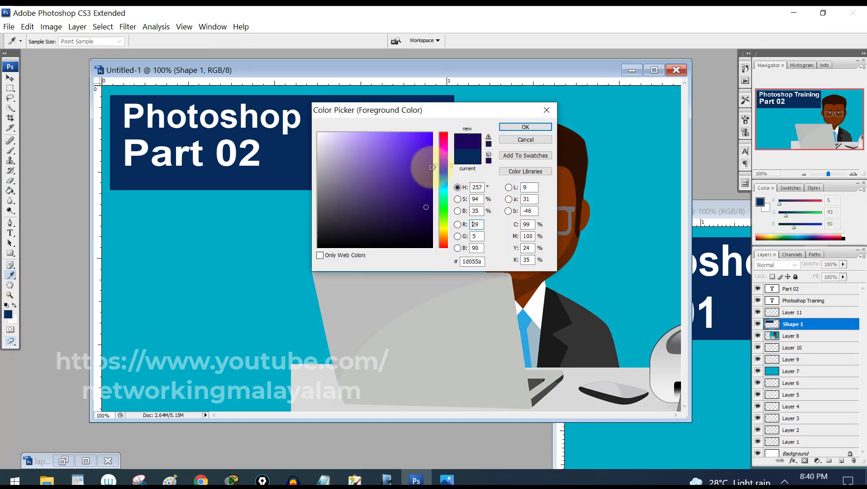
click(444, 179)
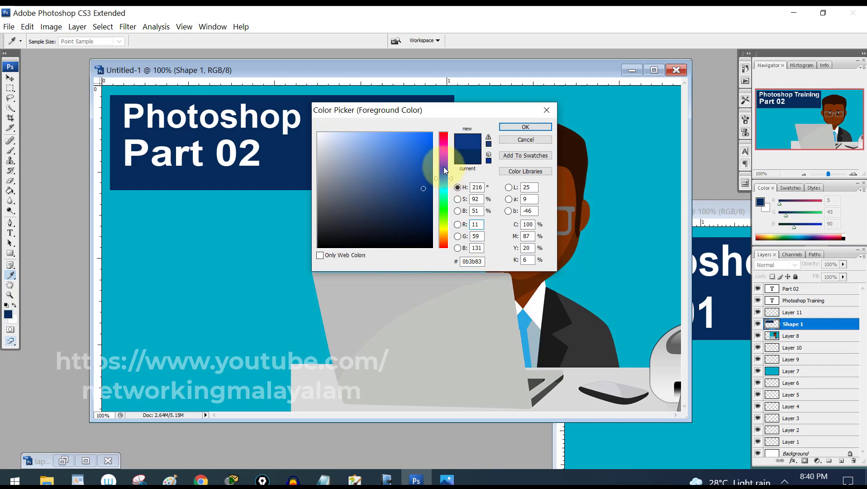
drag(434, 173, 429, 158)
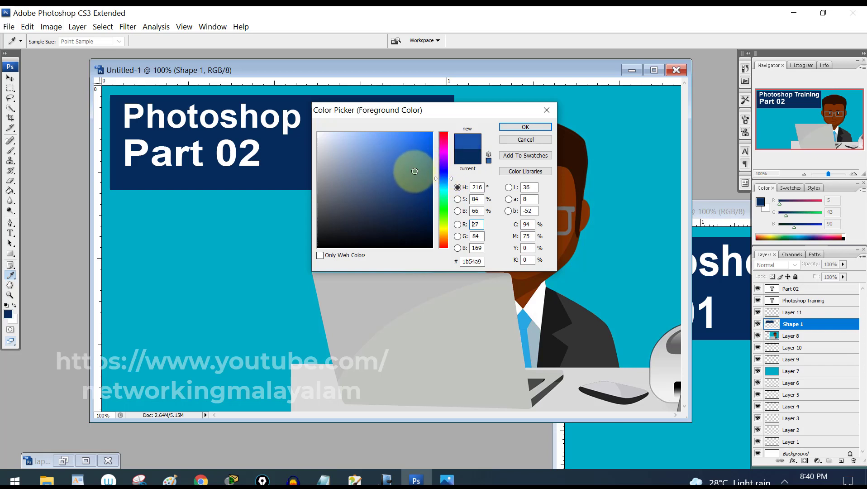
click(423, 132)
drag(416, 217, 420, 188)
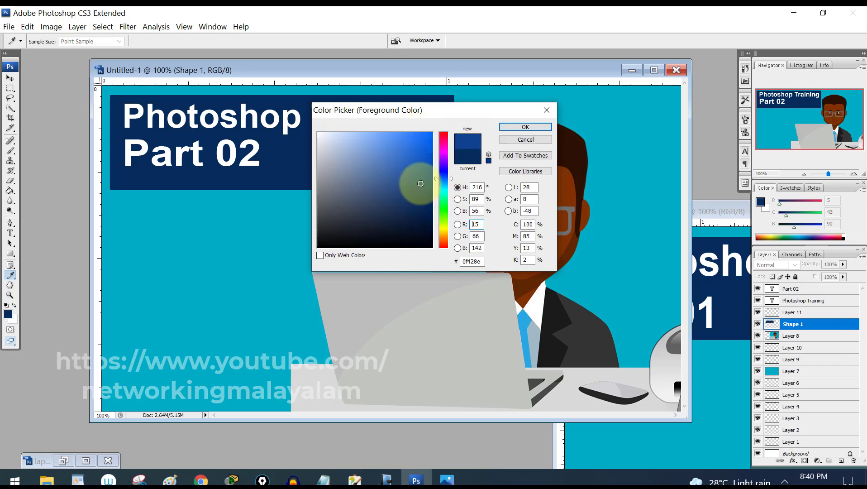
click(525, 127)
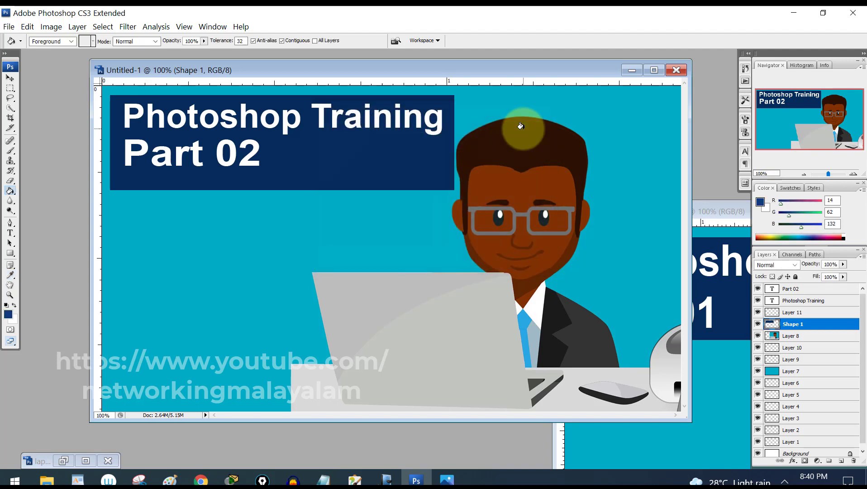
click(287, 154)
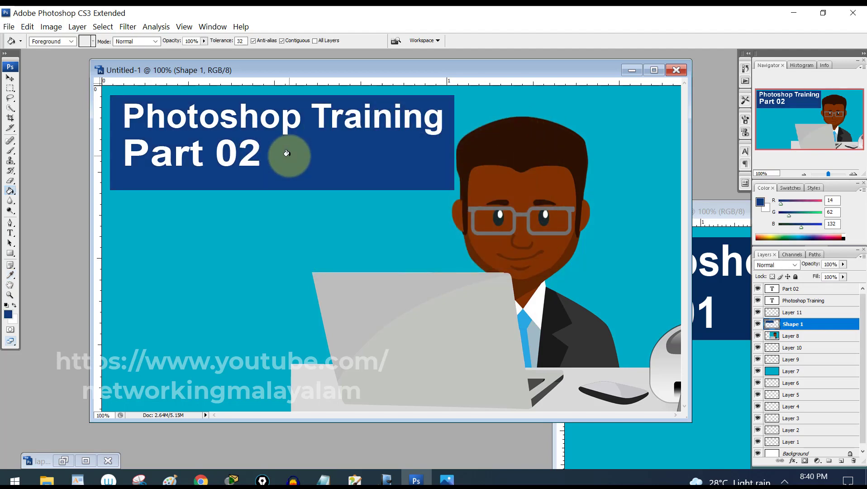
Pick a very dark navy and refill the title box with it
click(8, 315)
click(412, 234)
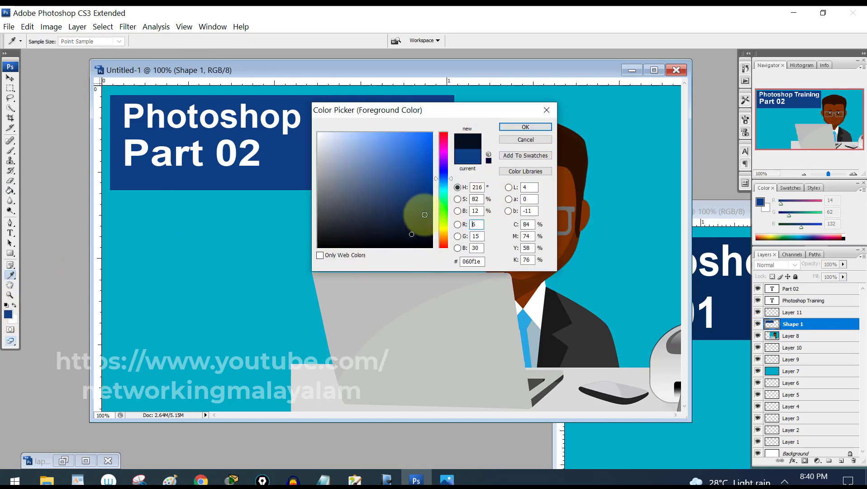
click(416, 213)
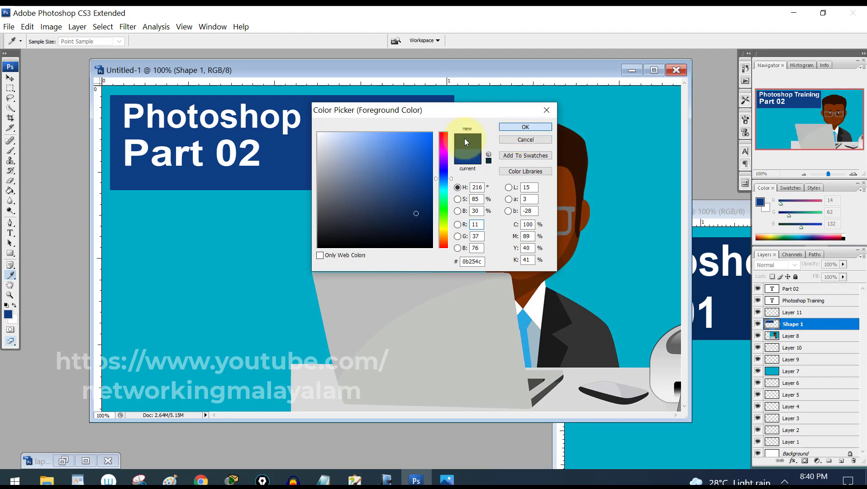
key(Return)
key(g)
click(344, 145)
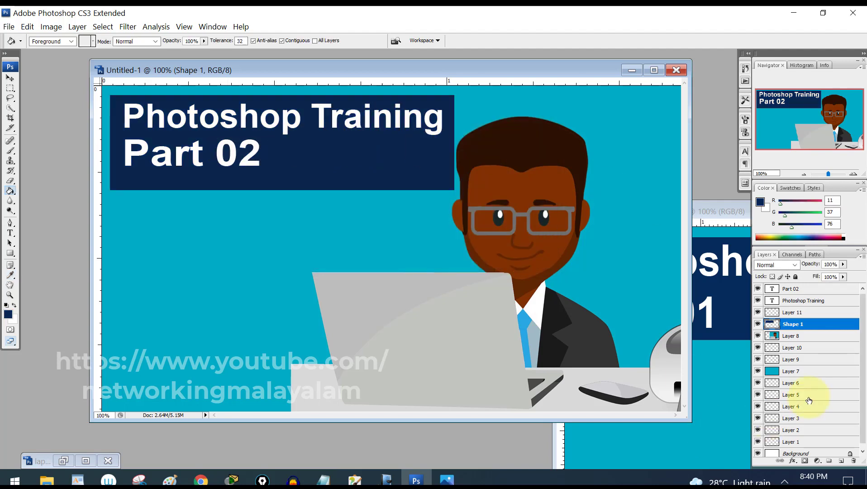
Select the Part 02 text and change its colour to bright yellow
click(800, 293)
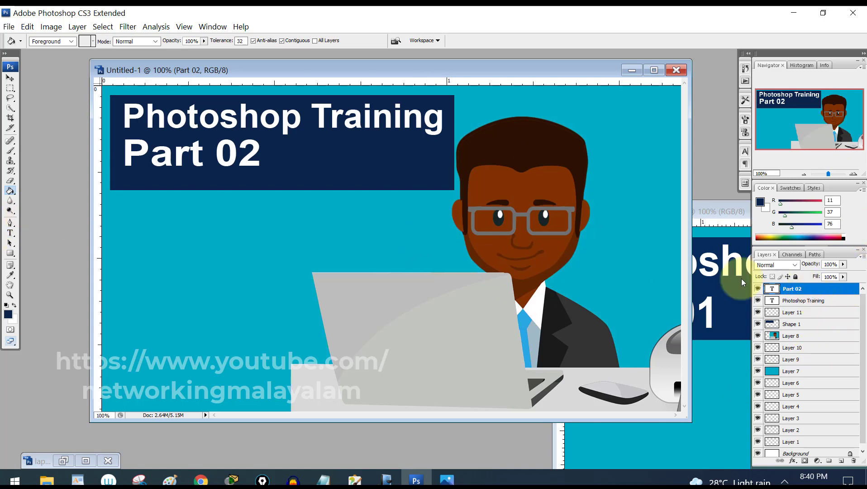
click(11, 233)
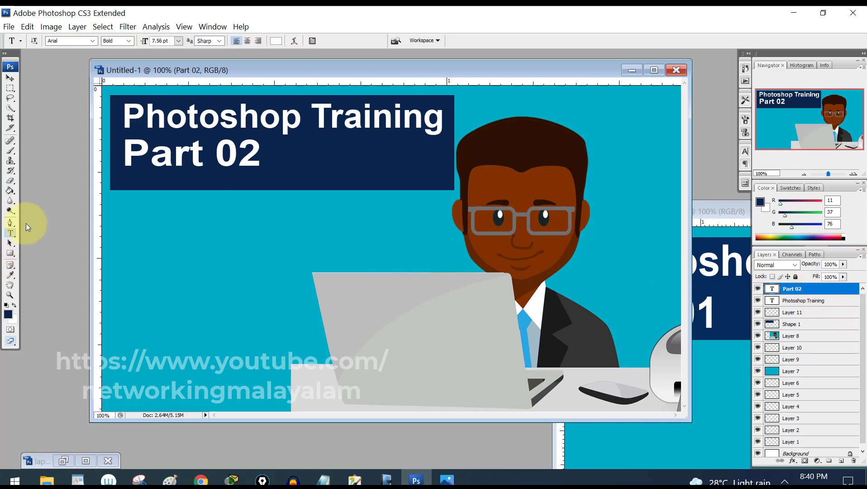
click(125, 159)
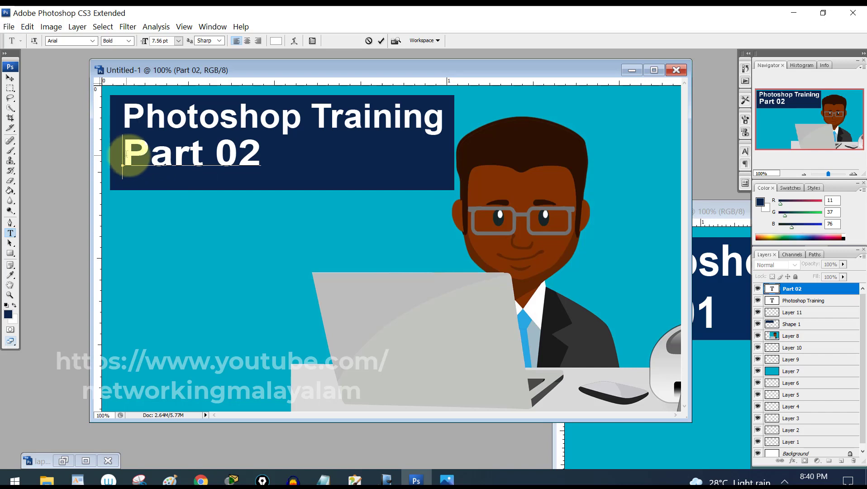
drag(123, 157, 260, 167)
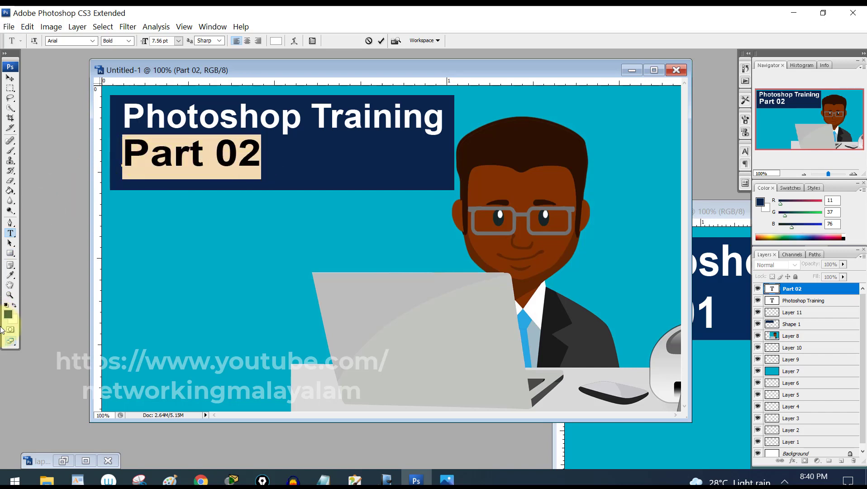
click(9, 315)
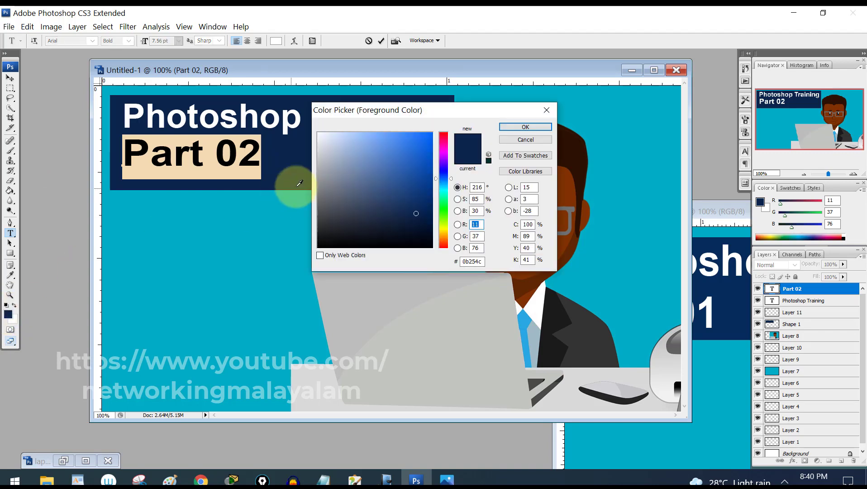
click(446, 229)
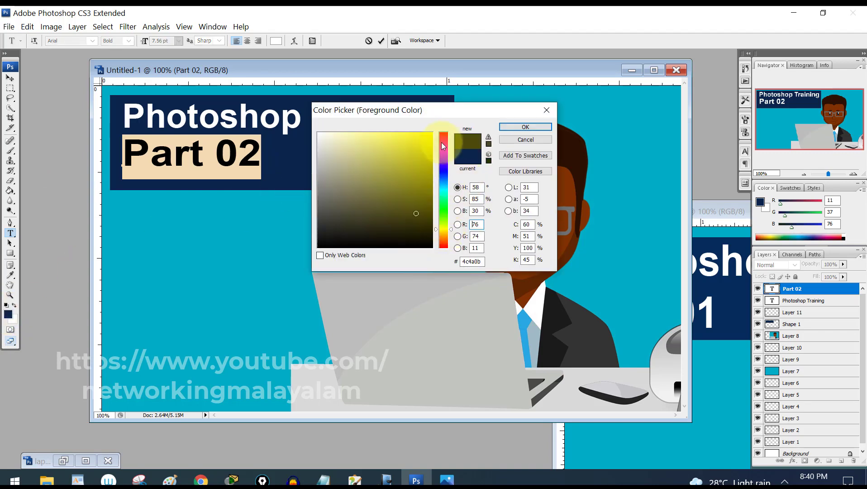
click(431, 135)
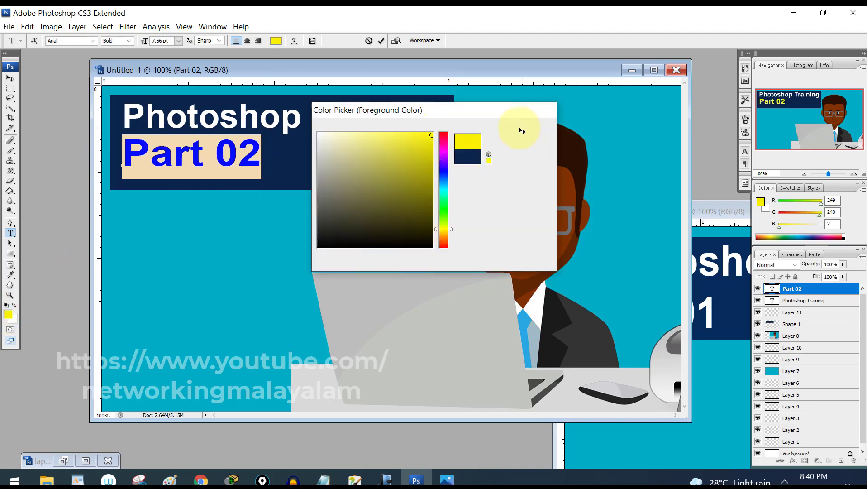
click(525, 128)
click(10, 77)
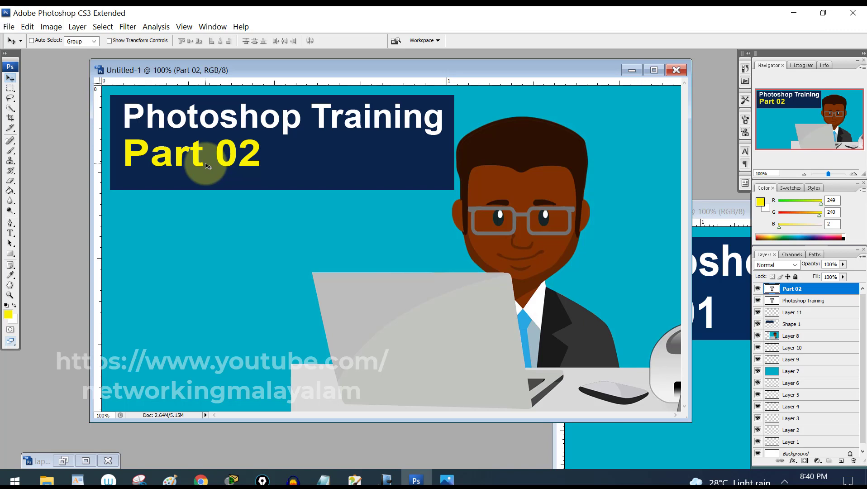
Scale up the yellow Part 02 text with Free Transform, then bring up Print (Ctrl+P)
key(ctrl+t)
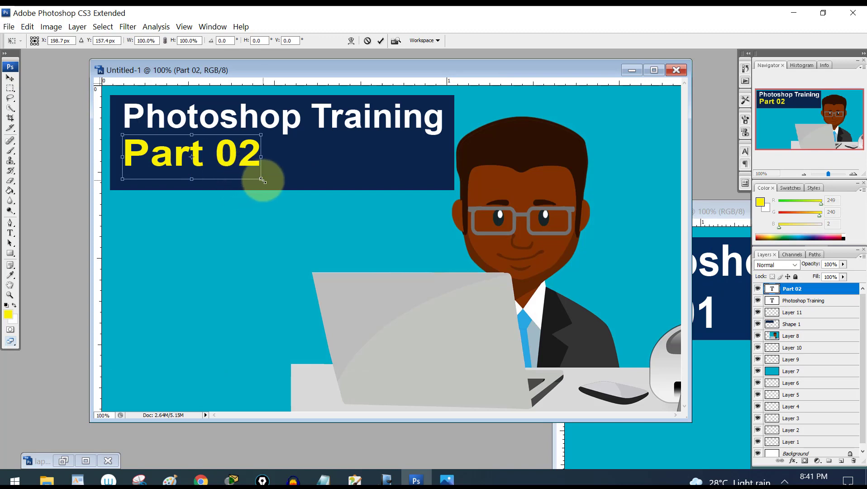
drag(261, 179, 292, 191)
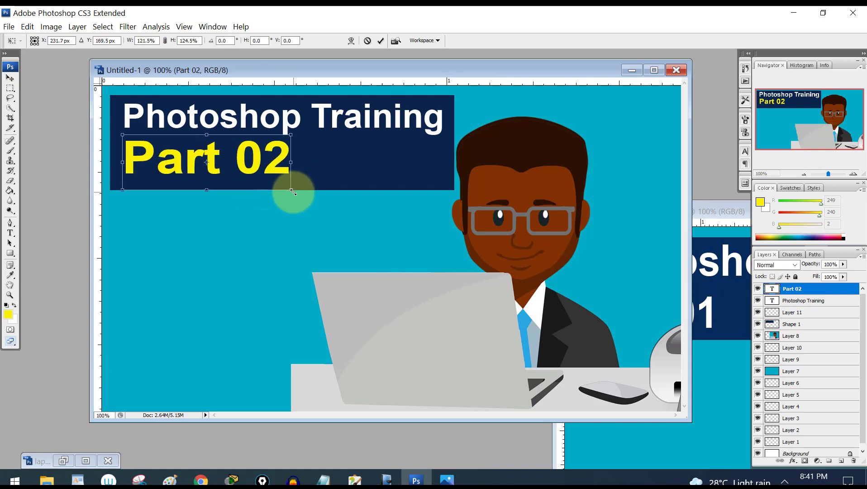
click(382, 41)
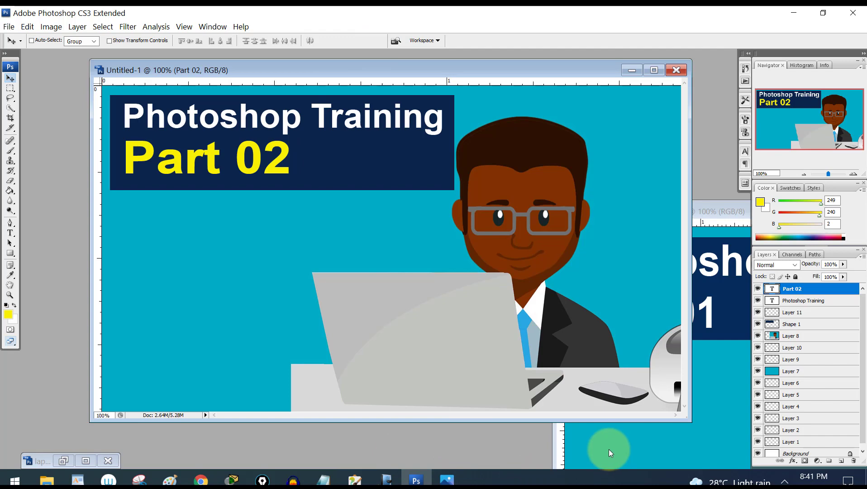
key(ctrl+p)
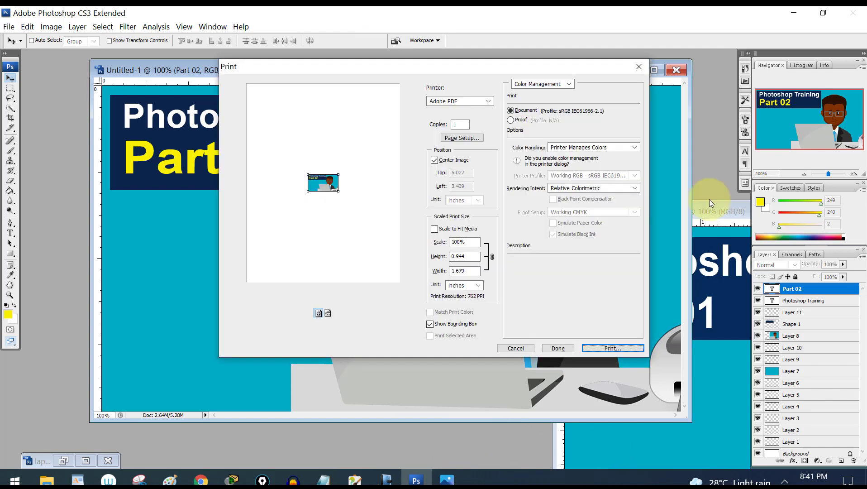